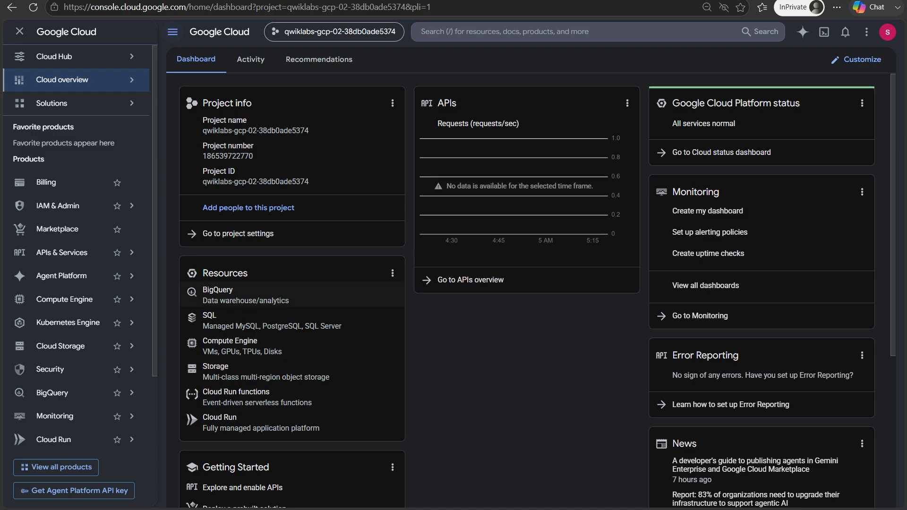
- Look over the project dashboard cards, the product navigation and the signed-in account's details
{"action": "scroll", "coordinate": [393, 273], "scroll_direction": "down", "scroll_amount": 3}
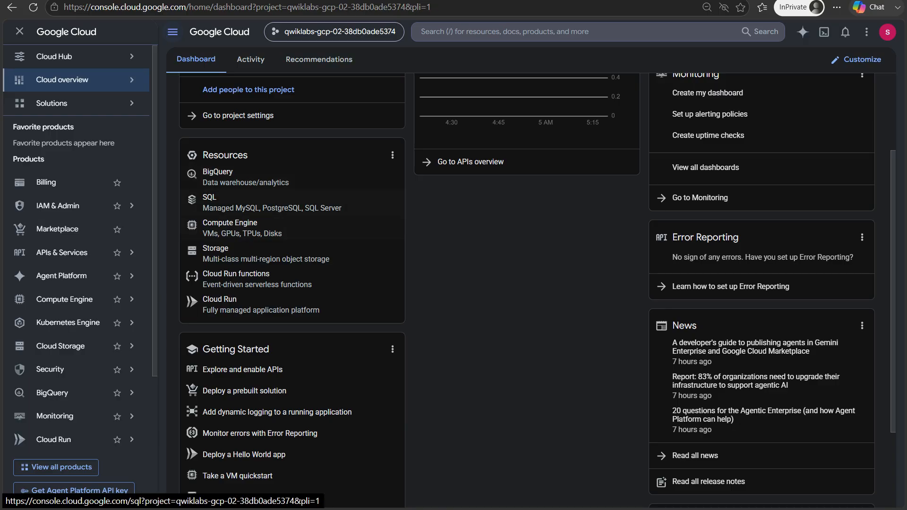
{"action": "mouse_move", "coordinate": [117, 252]}
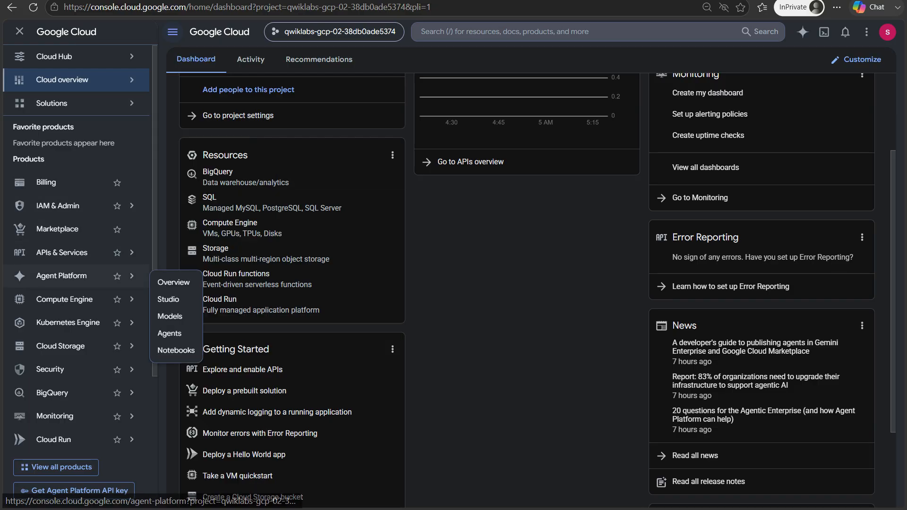
{"action": "mouse_move", "coordinate": [69, 323]}
{"action": "mouse_move", "coordinate": [64, 299]}
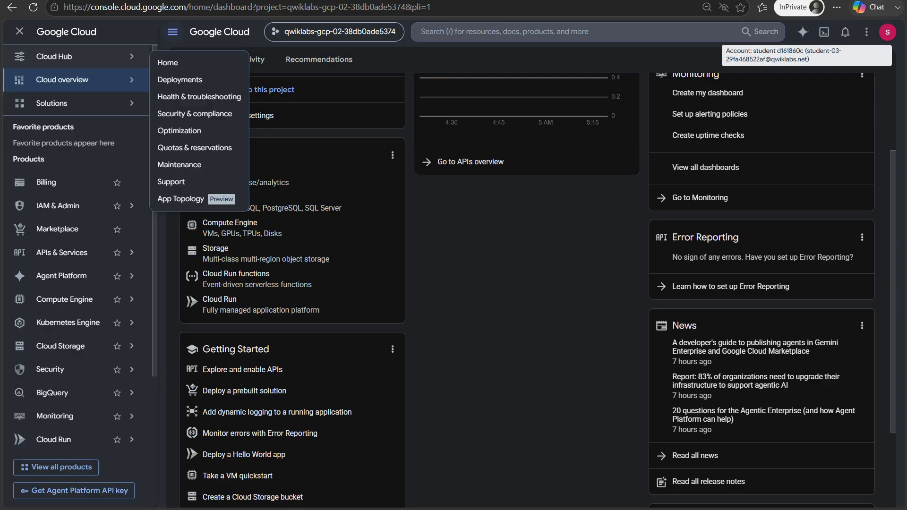
{"action": "left_click", "coordinate": [887, 32]}
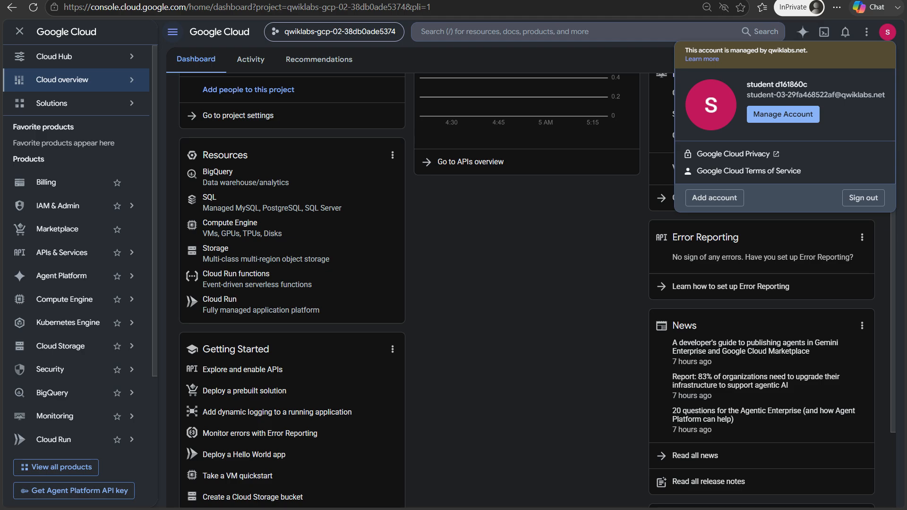
{"action": "left_click", "coordinate": [527, 255]}
- Open the project settings from the Project info card and copy the project number
{"action": "left_click", "coordinate": [238, 115]}
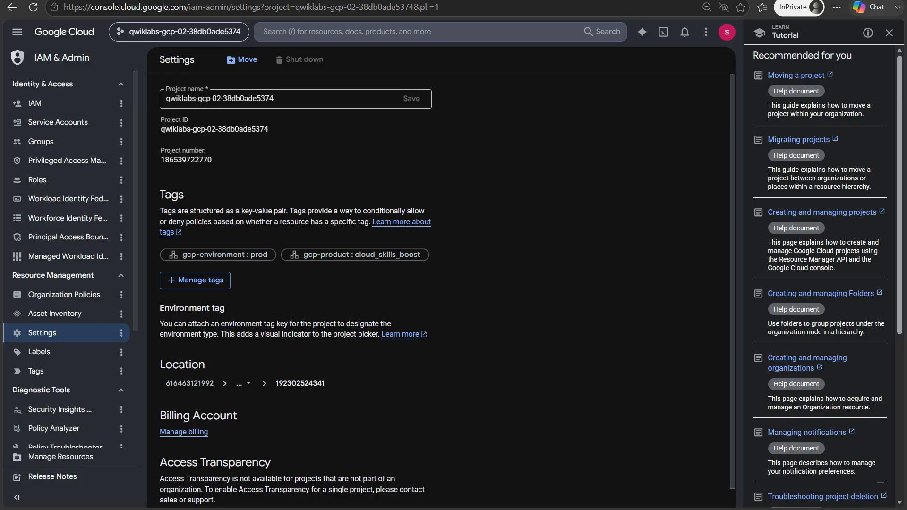
{"action": "double_click", "coordinate": [195, 159]}
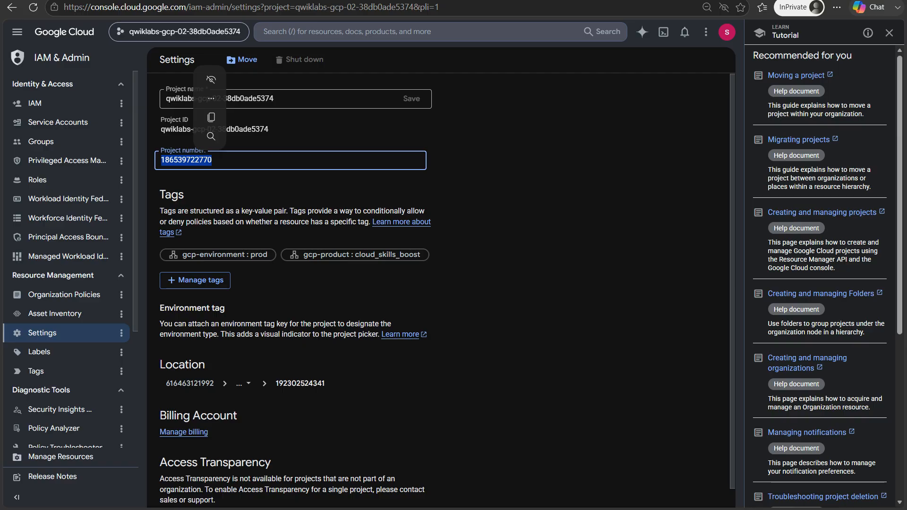
{"action": "key", "text": "ctrl+c"}
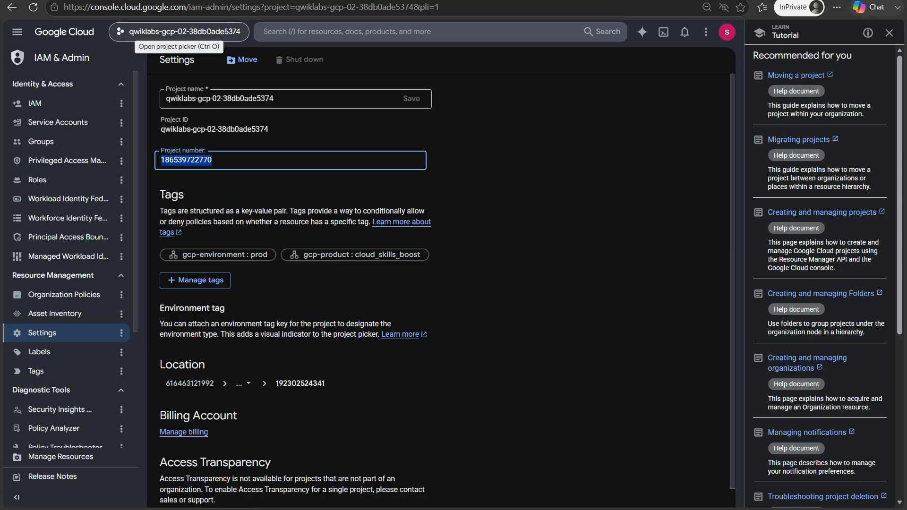
- Examine the new project form through the project picker and leave it without creating a project
{"action": "left_click", "coordinate": [179, 31]}
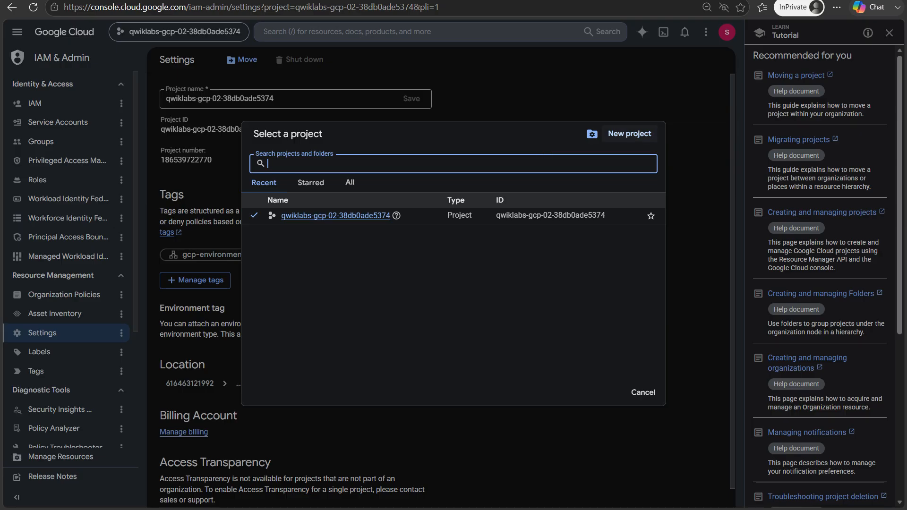
{"action": "left_click", "coordinate": [628, 134]}
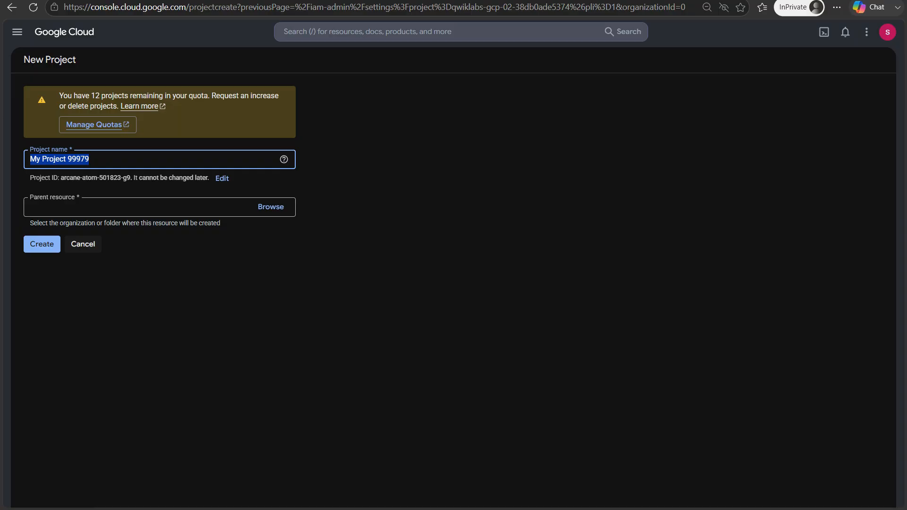
{"action": "left_click", "coordinate": [82, 244]}
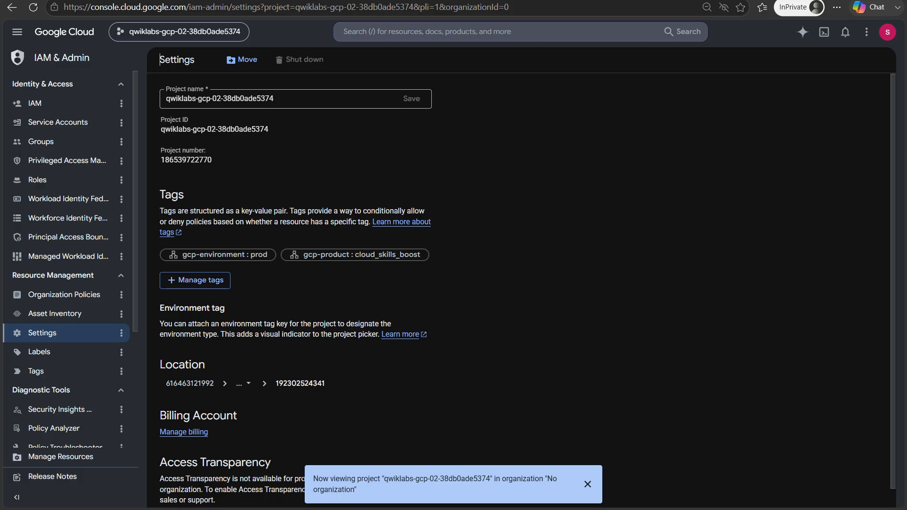
- Look over the project settings and check the recent projects in the project picker without switching projects
{"action": "scroll", "coordinate": [300, 383], "scroll_direction": "down", "scroll_amount": 2}
{"action": "scroll", "coordinate": [300, 384], "scroll_direction": "up", "scroll_amount": 2}
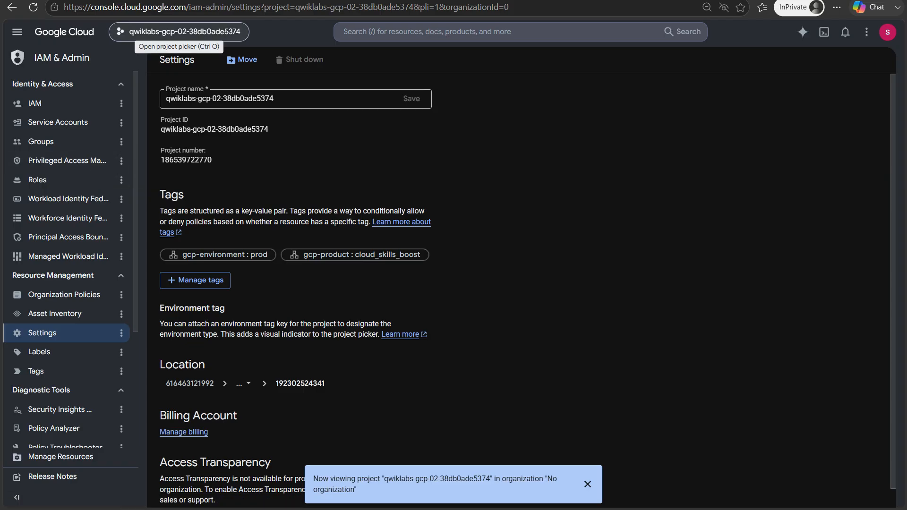
{"action": "left_click", "coordinate": [179, 31]}
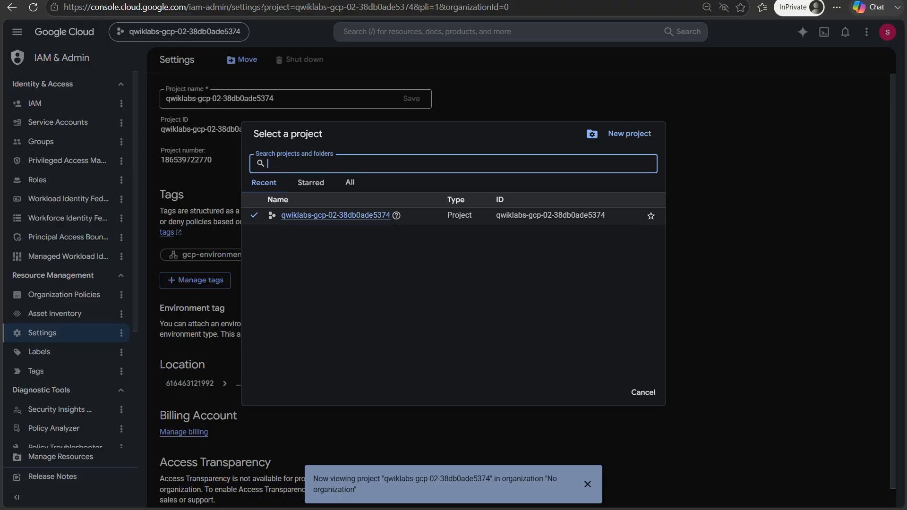
{"action": "left_click", "coordinate": [643, 392]}
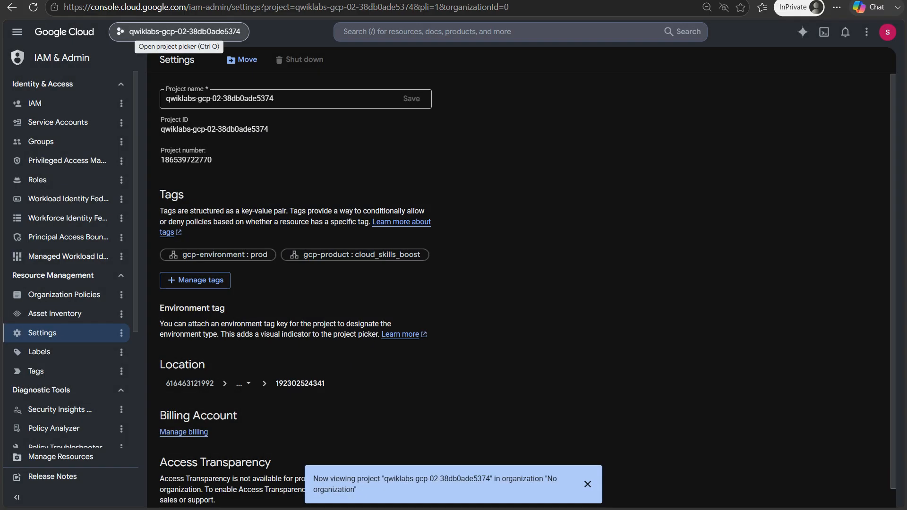
{"action": "left_click", "coordinate": [179, 31]}
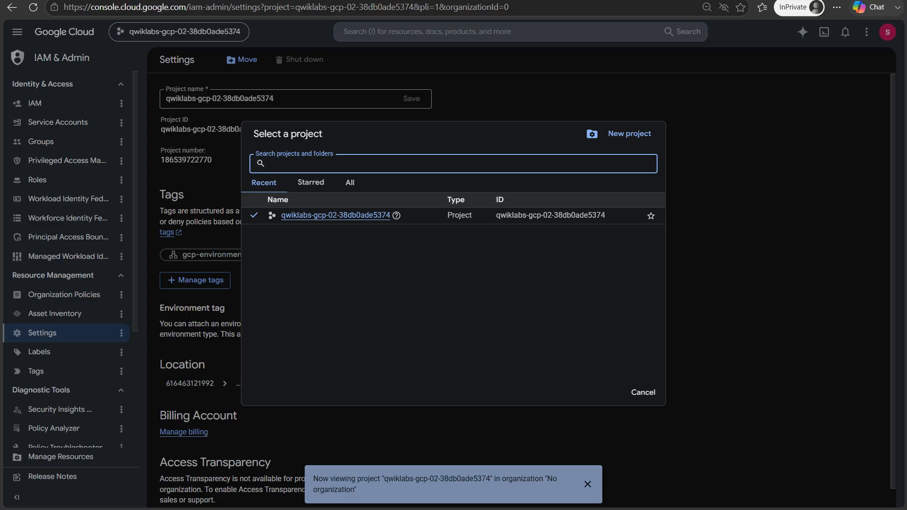
{"action": "left_click", "coordinate": [643, 393]}
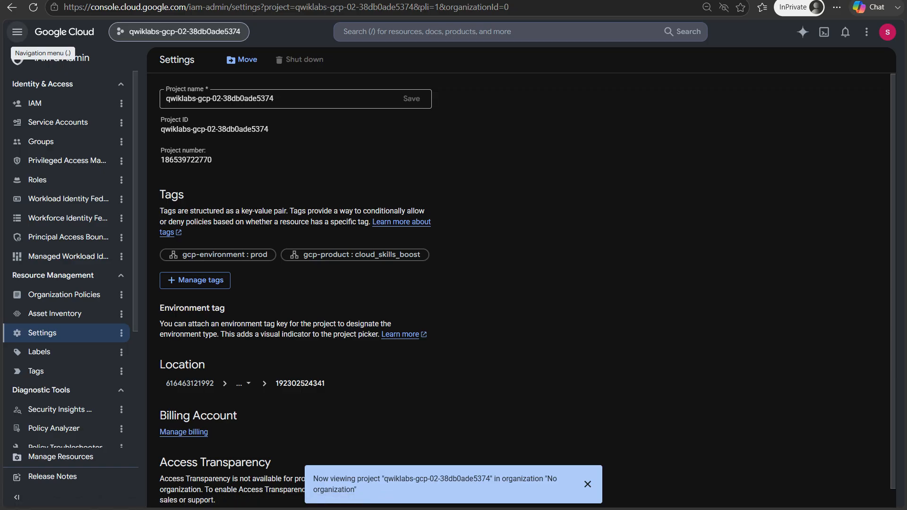
- Browse the main product navigation and go to the console's Welcome page
{"action": "left_click", "coordinate": [17, 32]}
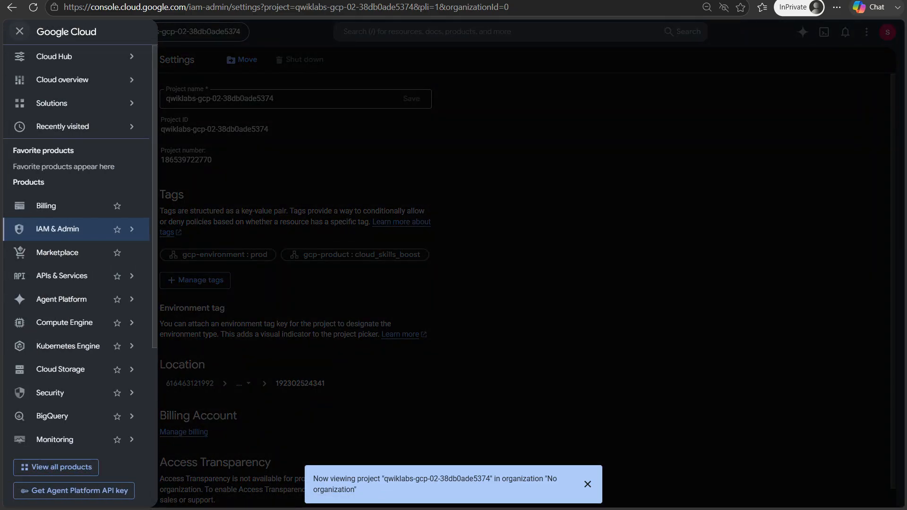
{"action": "mouse_move", "coordinate": [131, 232]}
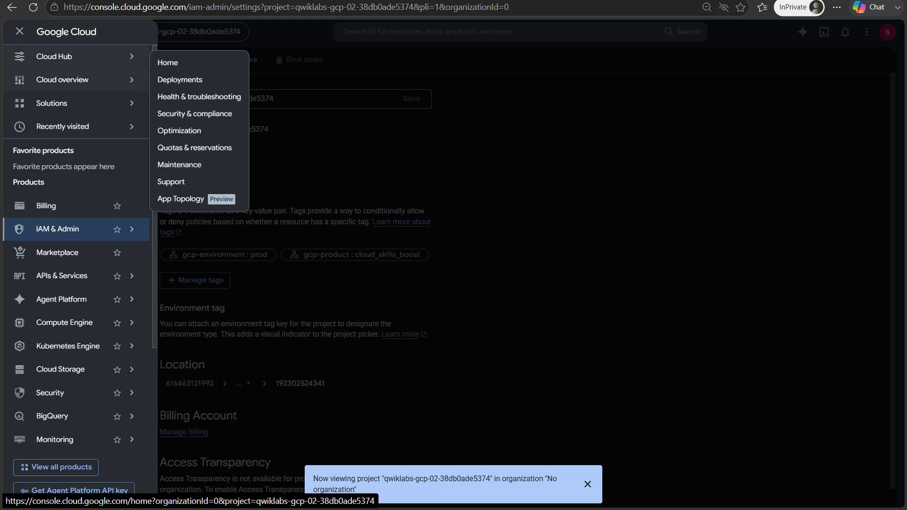
{"action": "left_click", "coordinate": [66, 32]}
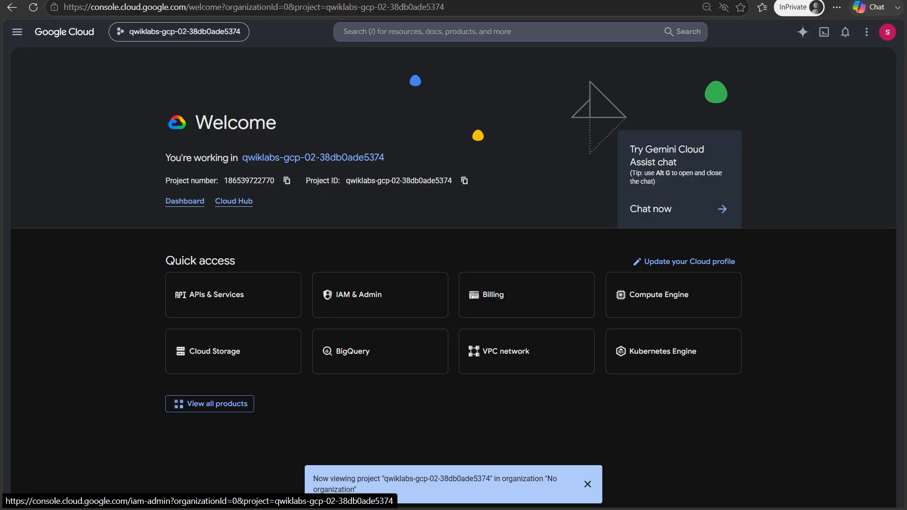
- Open the project's IAM permissions page under IAM & Admin
{"action": "left_click", "coordinate": [17, 32]}
{"action": "mouse_move", "coordinate": [66, 322]}
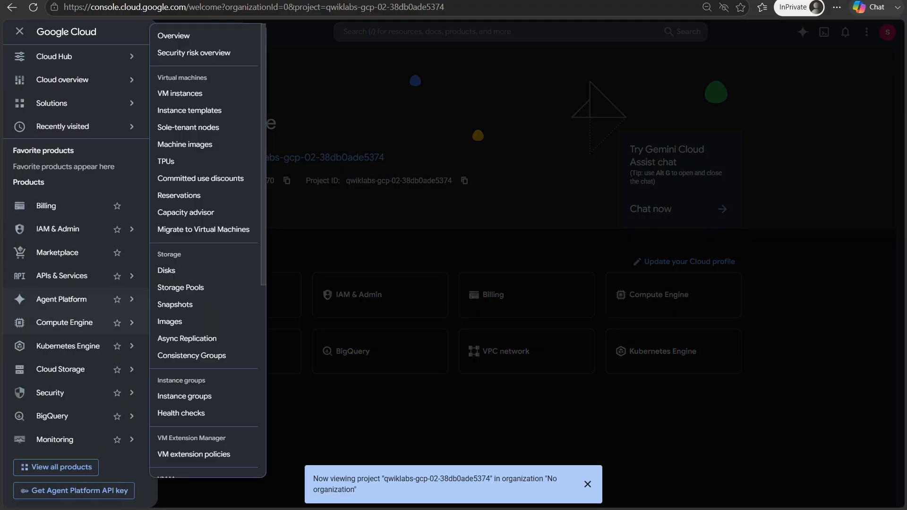
{"action": "mouse_move", "coordinate": [71, 229]}
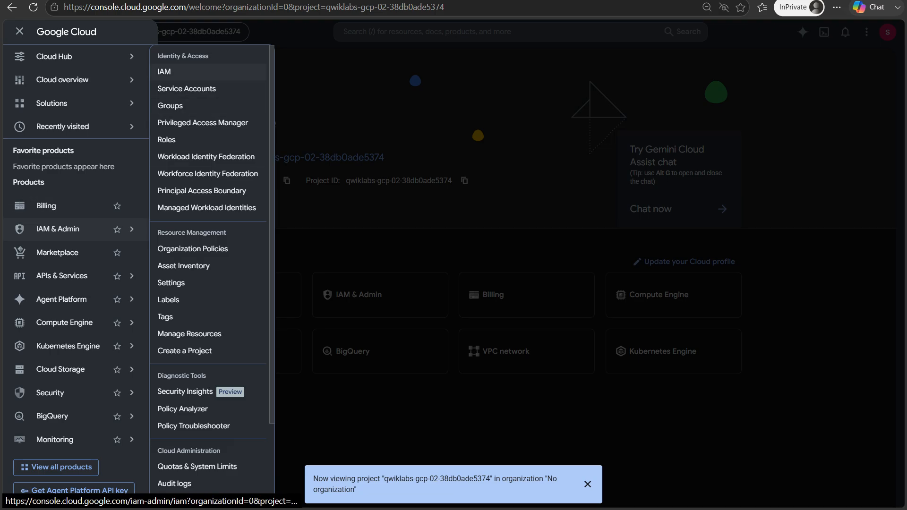
{"action": "left_click", "coordinate": [189, 71]}
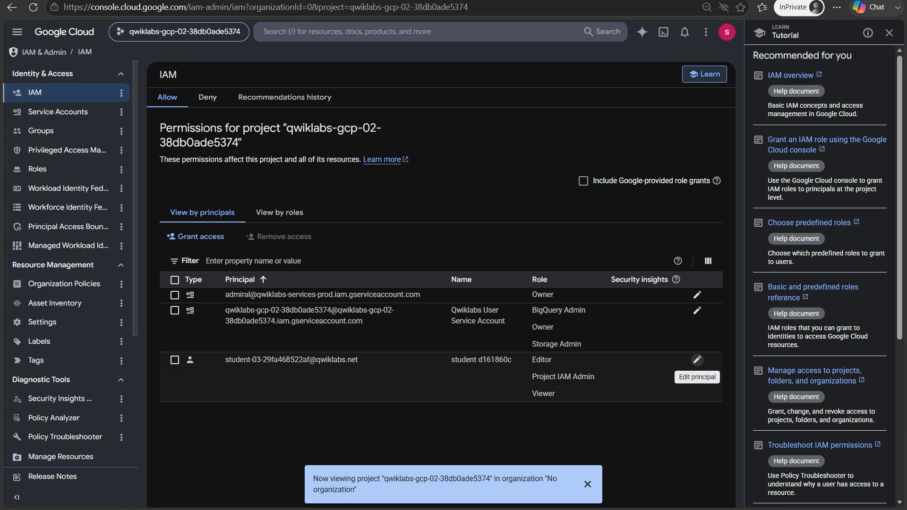
- Browse the roles that can be added to the student user principal by product or service, and discard the edit
{"action": "left_click", "coordinate": [696, 360]}
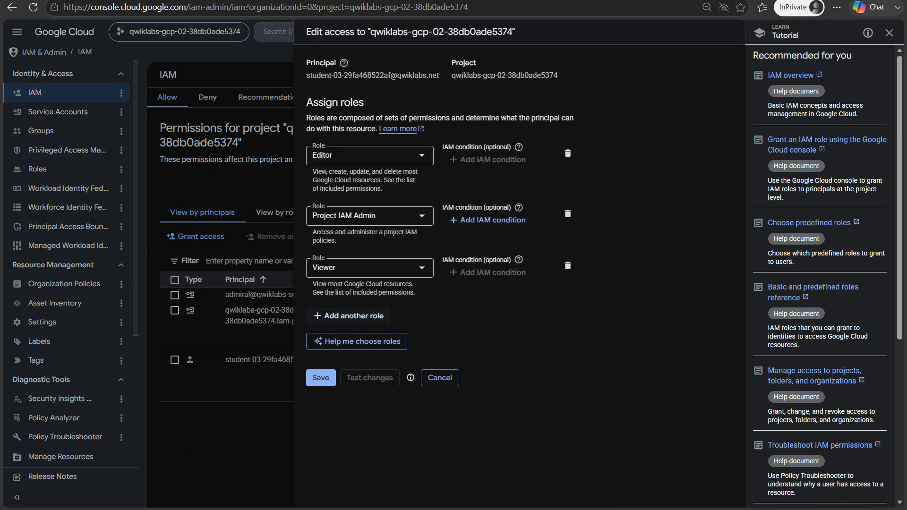
{"action": "left_click", "coordinate": [348, 315]}
{"action": "left_click", "coordinate": [360, 320]}
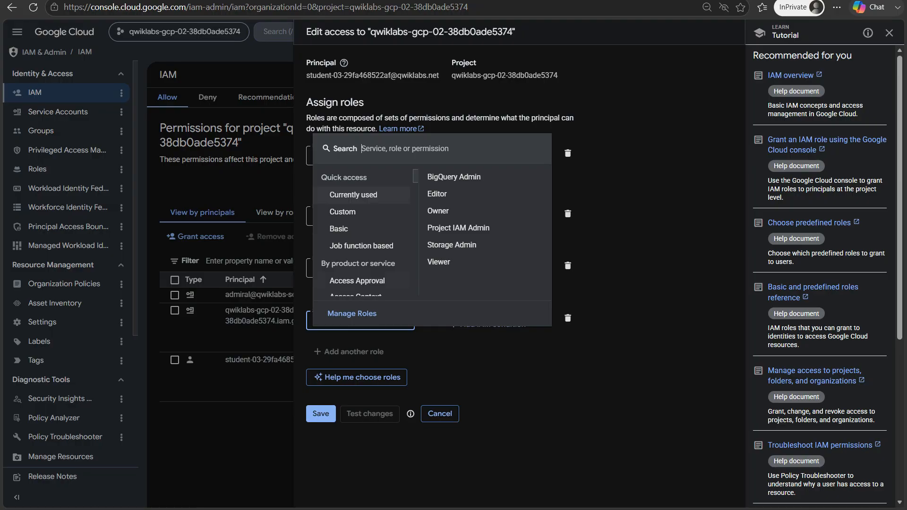
{"action": "scroll", "coordinate": [361, 236], "scroll_direction": "down", "scroll_amount": 3}
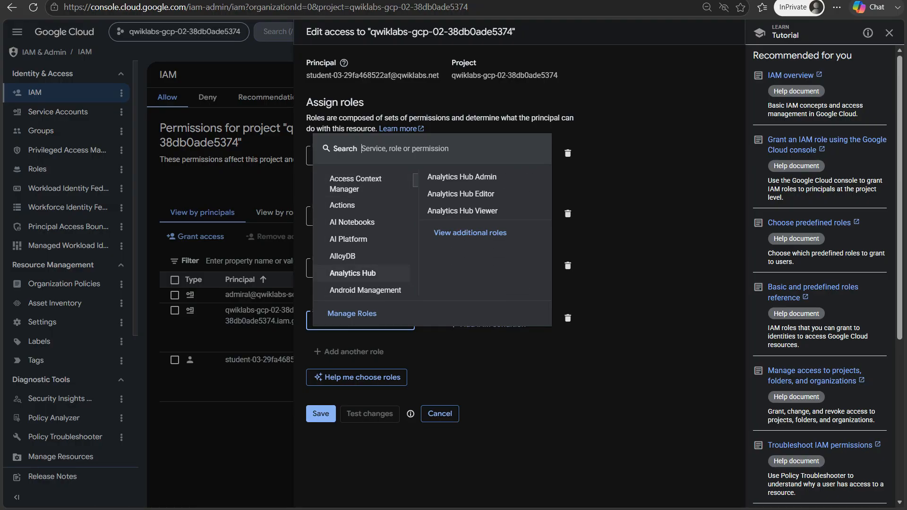
{"action": "scroll", "coordinate": [364, 273], "scroll_direction": "down", "scroll_amount": 3}
{"action": "scroll", "coordinate": [363, 281], "scroll_direction": "down", "scroll_amount": 3}
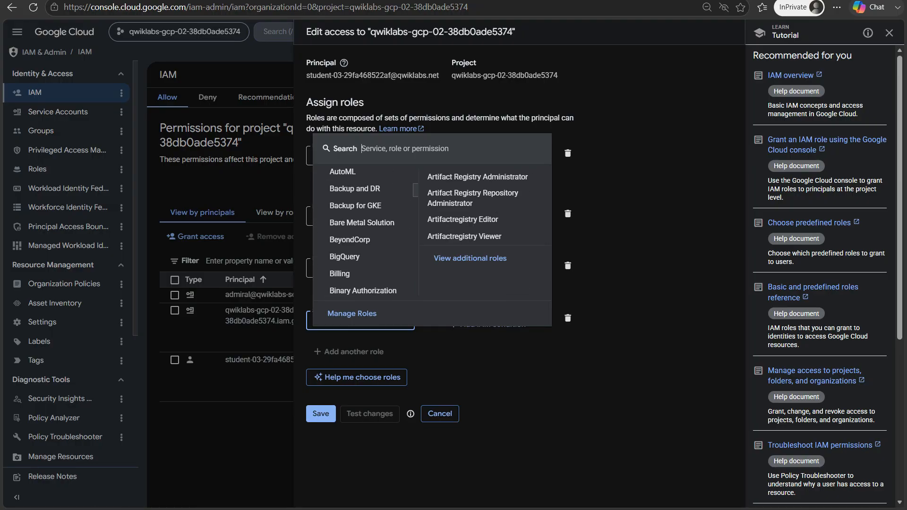
{"action": "scroll", "coordinate": [363, 236], "scroll_direction": "down", "scroll_amount": 10}
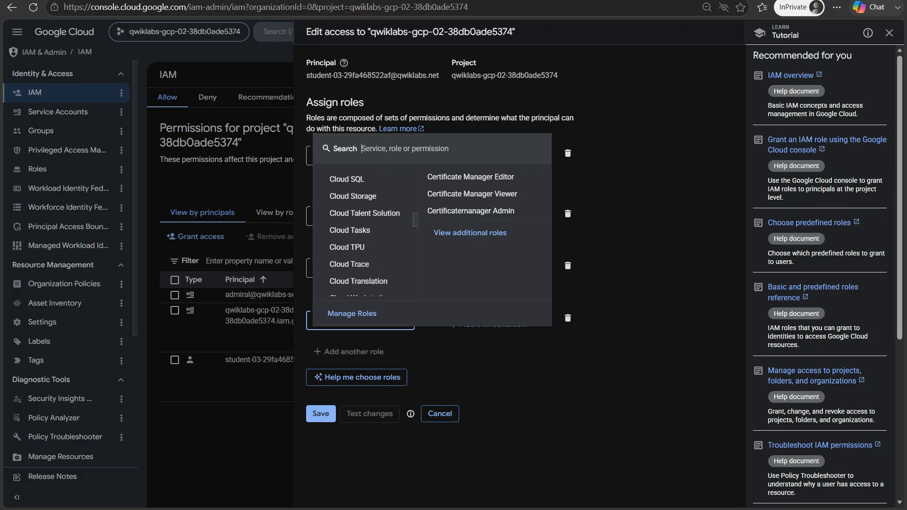
{"action": "scroll", "coordinate": [363, 279], "scroll_direction": "down", "scroll_amount": 15}
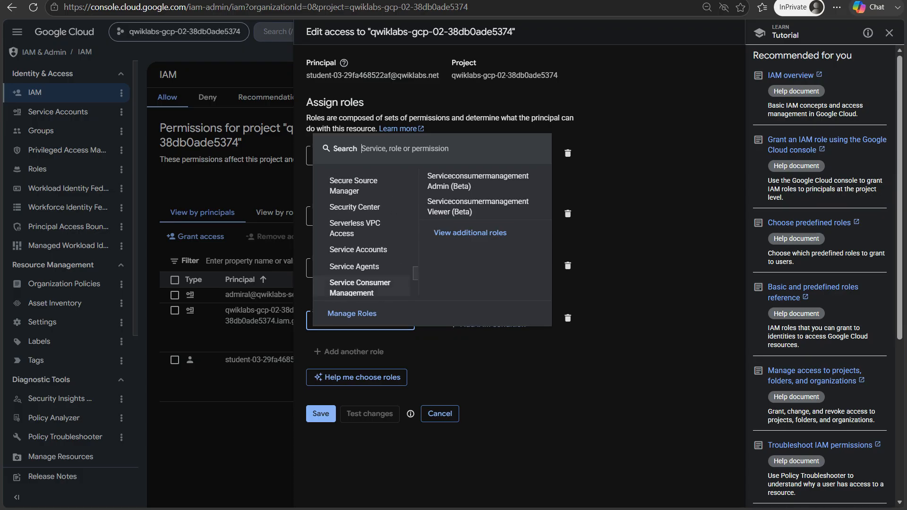
{"action": "left_click", "coordinate": [359, 283]}
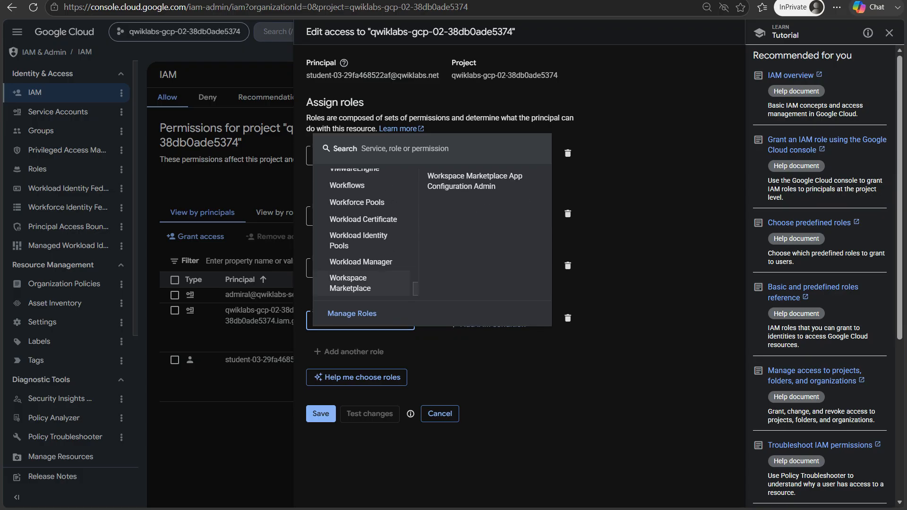
{"action": "key", "text": "Escape"}
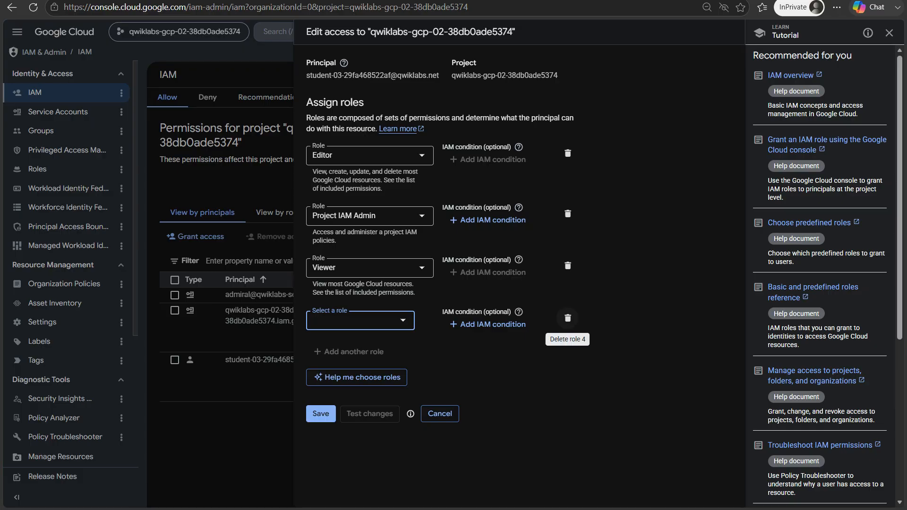
{"action": "left_click", "coordinate": [568, 318]}
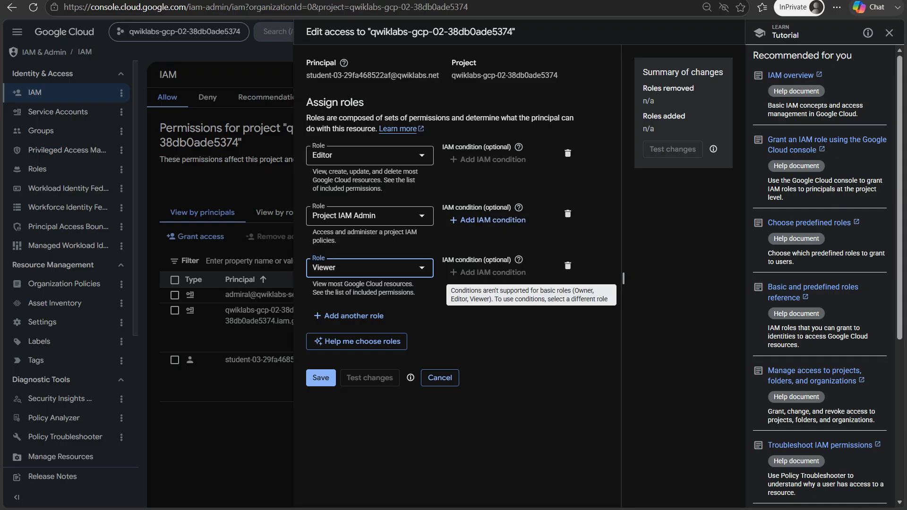
{"action": "left_click", "coordinate": [440, 378]}
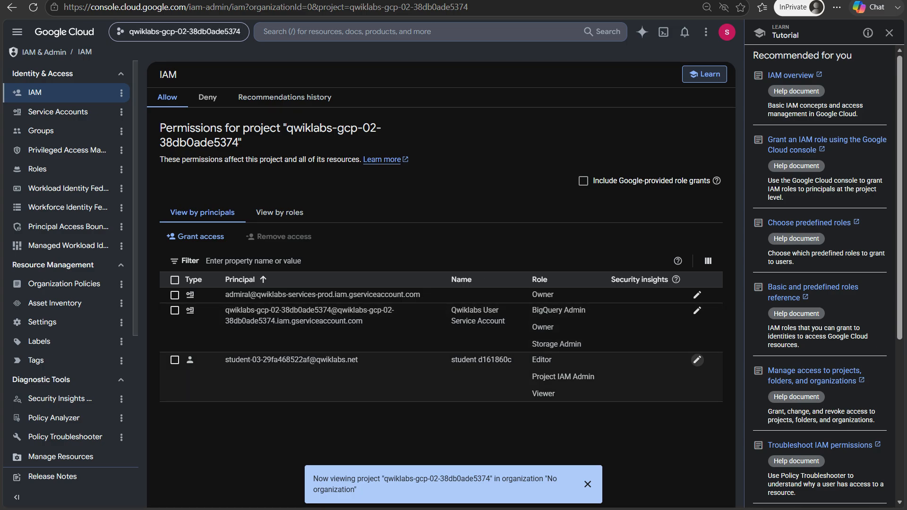
- Try to assign an additional Viewer role to the student user principal and save the edit
{"action": "left_click", "coordinate": [697, 360]}
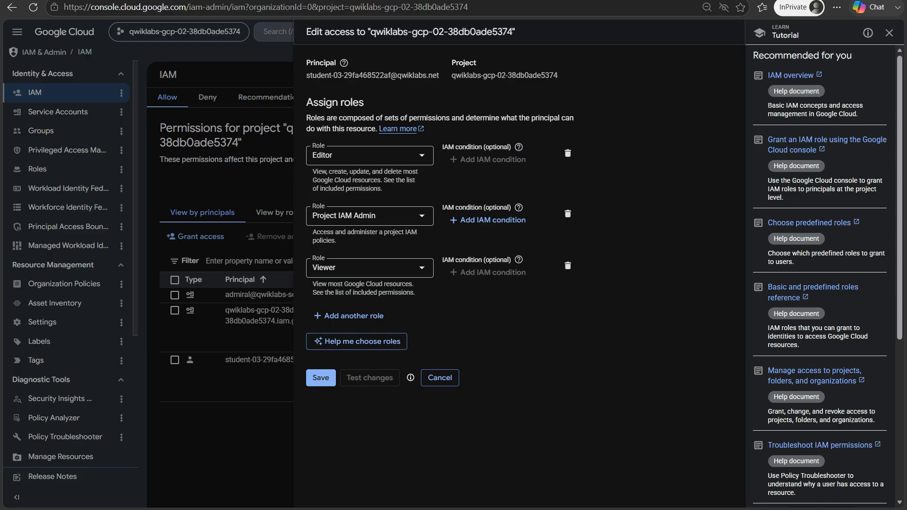
{"action": "left_click", "coordinate": [439, 378]}
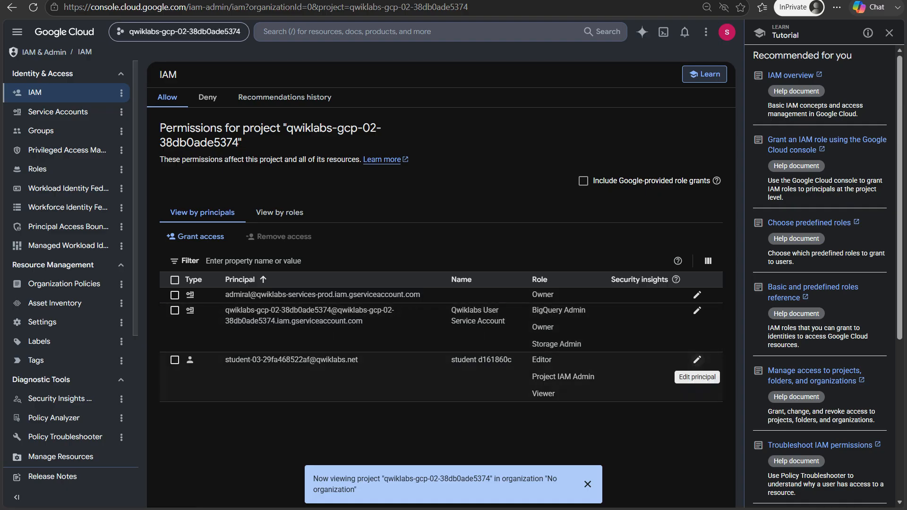
{"action": "left_click", "coordinate": [697, 360]}
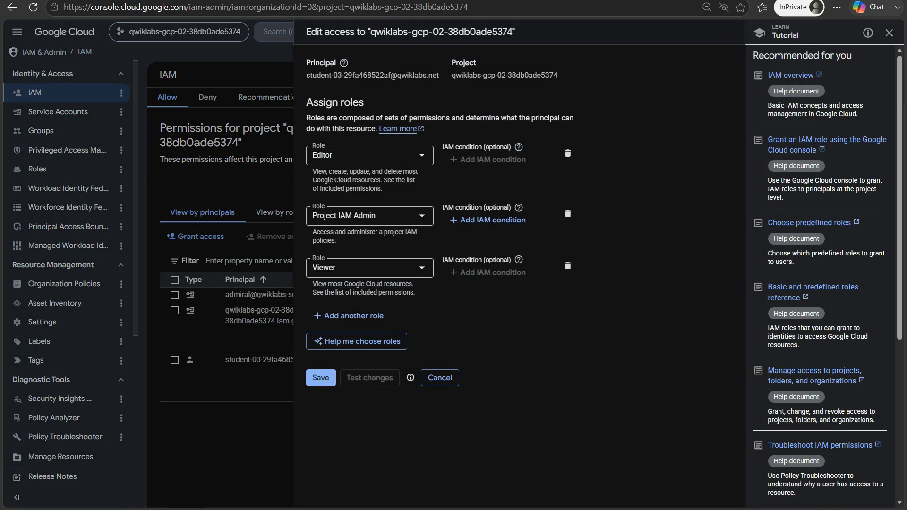
{"action": "left_click", "coordinate": [349, 316]}
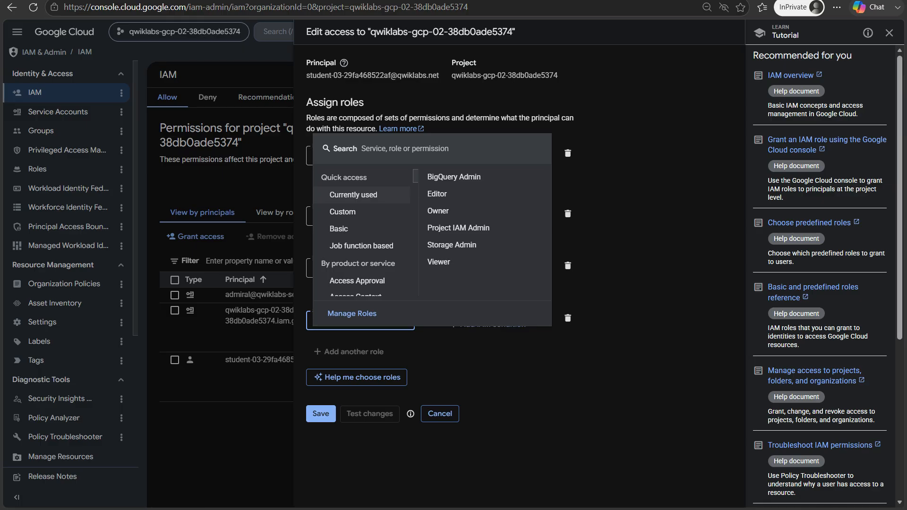
{"action": "left_click", "coordinate": [439, 262]}
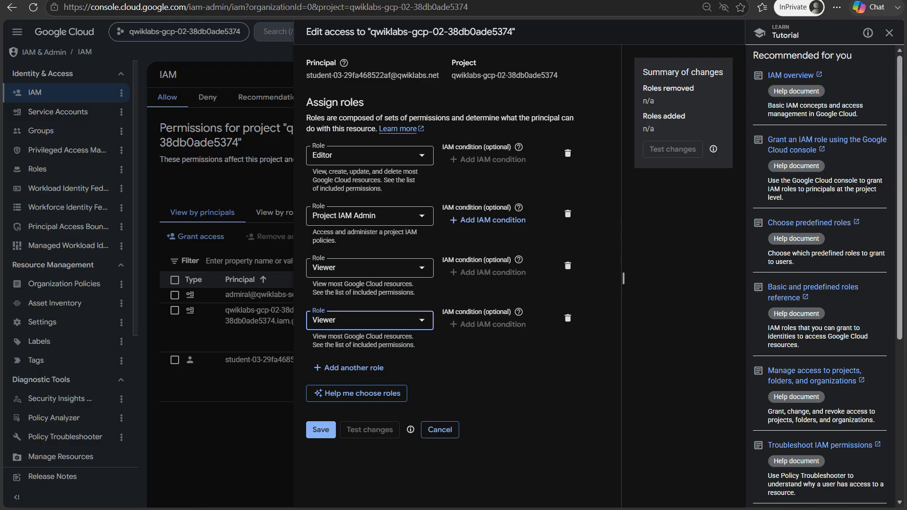
{"action": "left_click", "coordinate": [321, 429]}
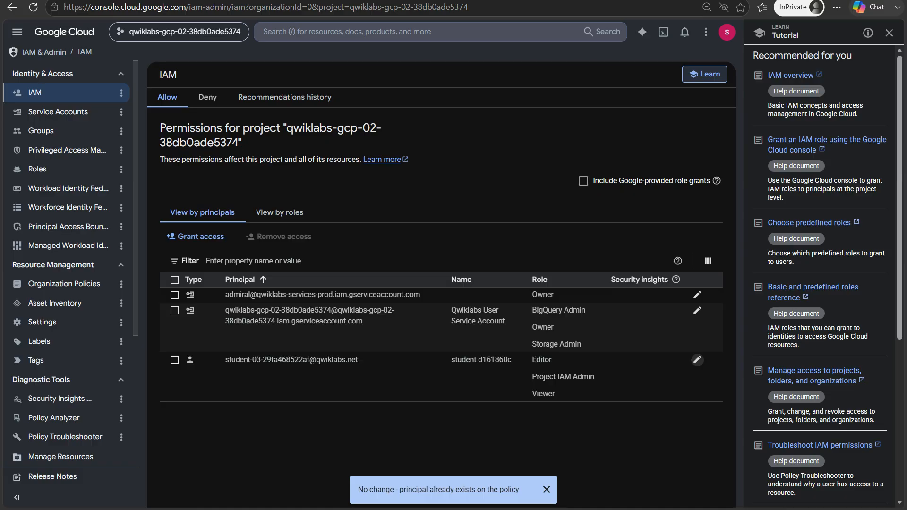
- Grant the Viewer role to the Qwiklabs User Service Account in addition to its existing roles and save the policy
{"action": "left_click", "coordinate": [696, 310]}
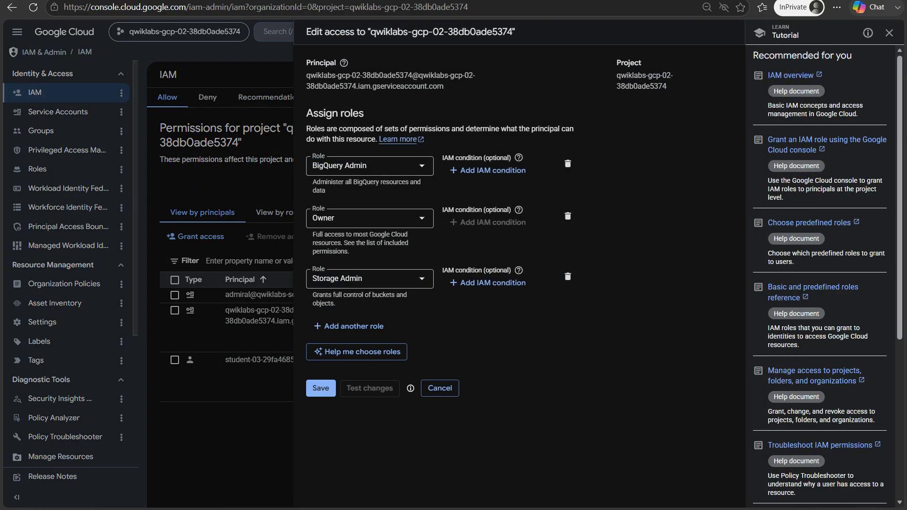
{"action": "left_click", "coordinate": [349, 326]}
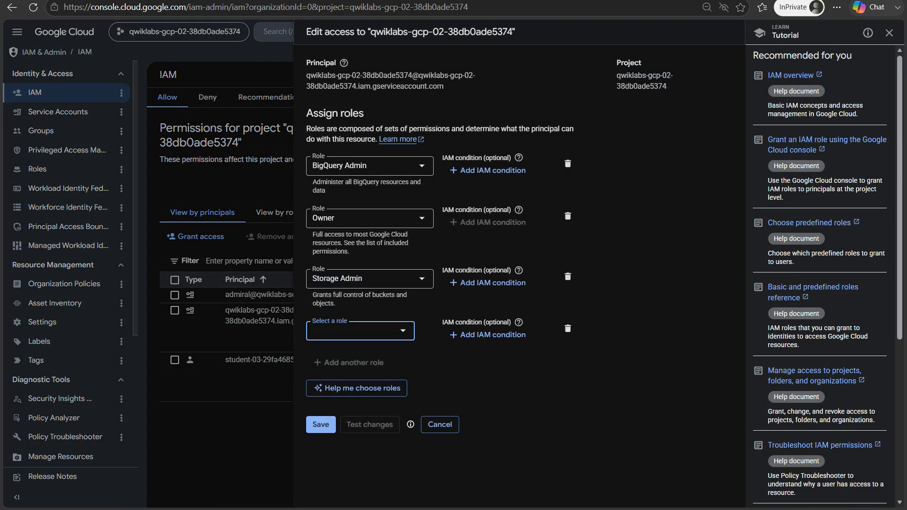
{"action": "left_click", "coordinate": [352, 328]}
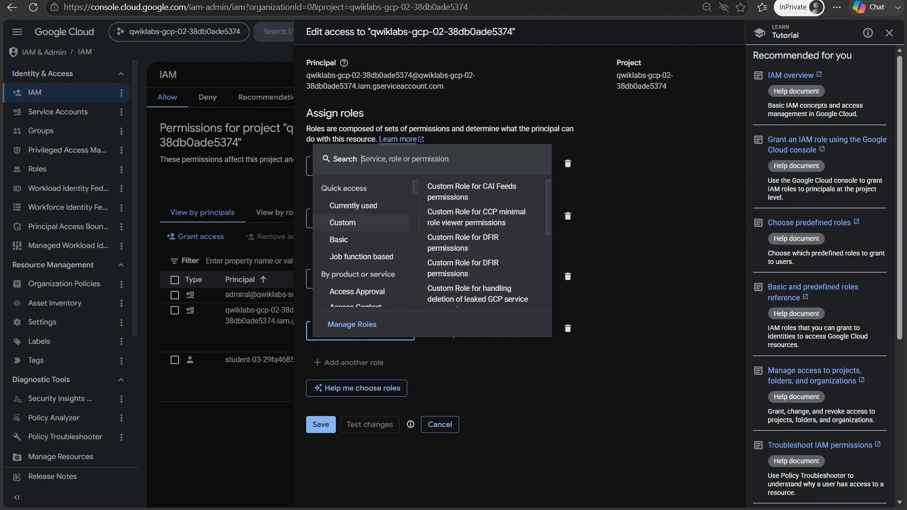
{"action": "left_click", "coordinate": [441, 271]}
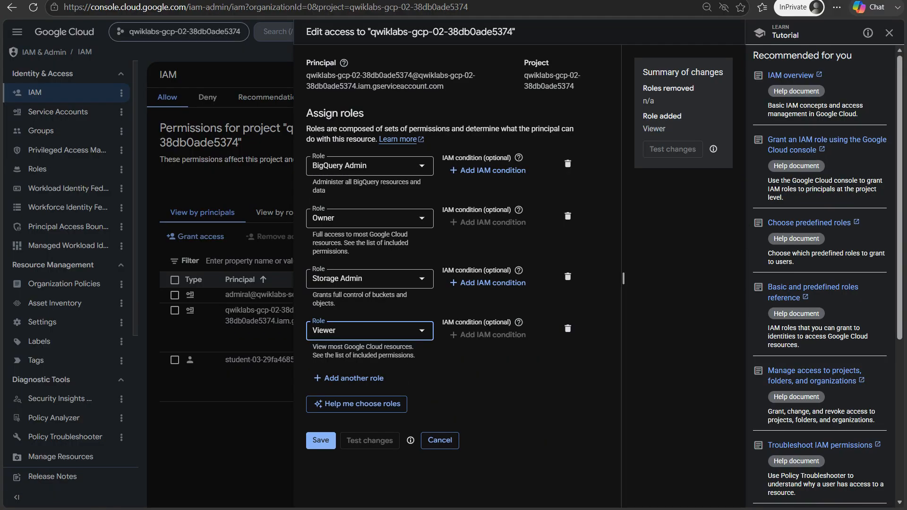
{"action": "left_click", "coordinate": [321, 440]}
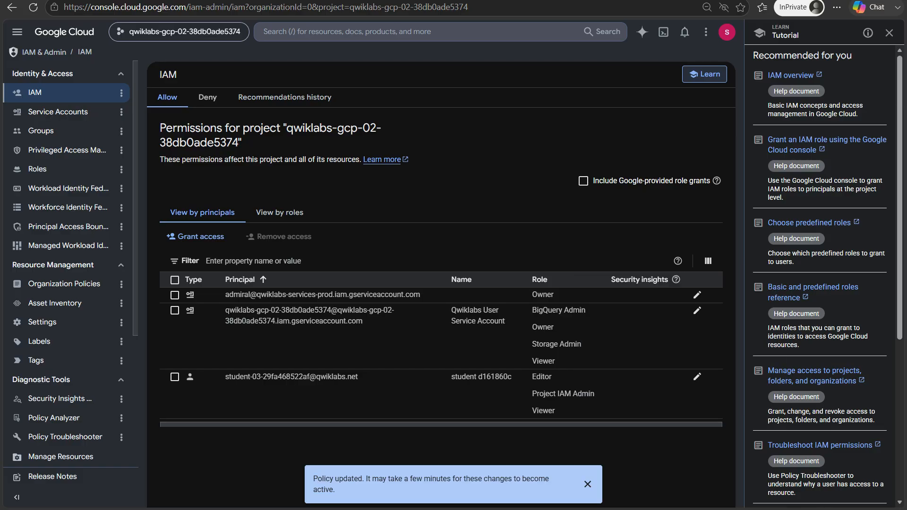
- Include Google-provided role grants and look up a student's e-mail among the principals, clearing the filter when done
{"action": "left_click", "coordinate": [583, 181]}
{"action": "left_click", "coordinate": [253, 260]}
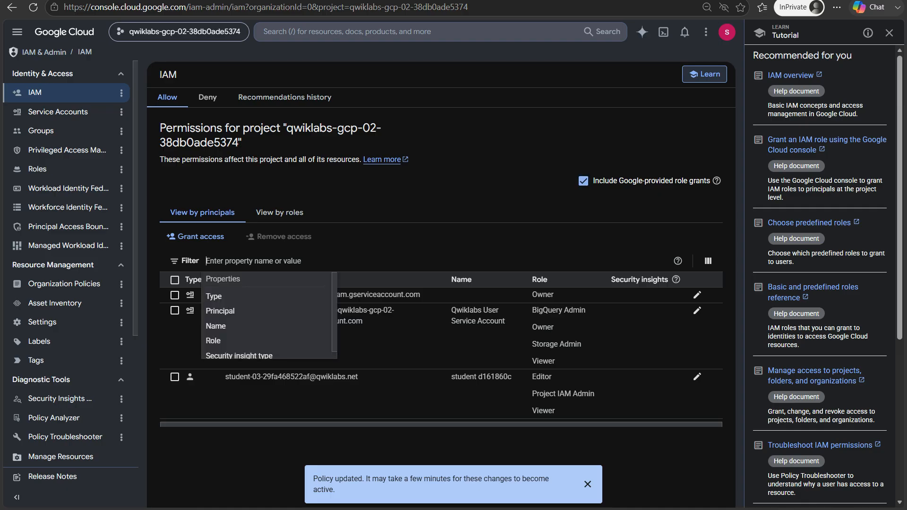
{"action": "key", "text": "ctrl+v"}
{"action": "key", "text": "Return"}
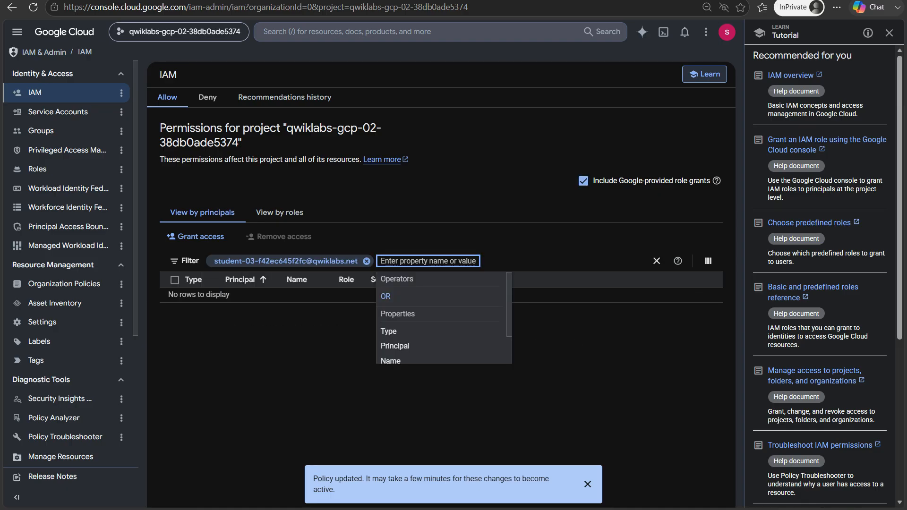
{"action": "left_click", "coordinate": [366, 261]}
{"action": "key", "text": "Escape"}
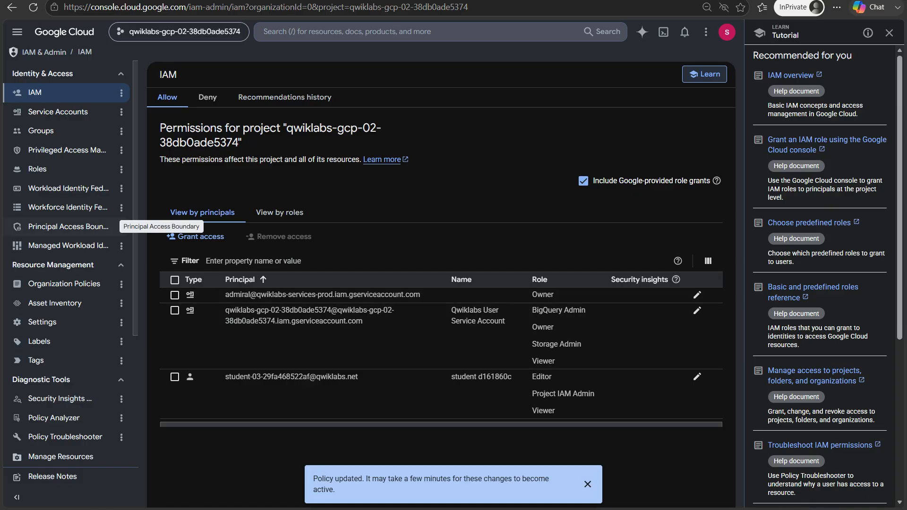
- Open Enabled APIs & services under APIs & Services and look through the project's list of enabled APIs
{"action": "left_click", "coordinate": [17, 31]}
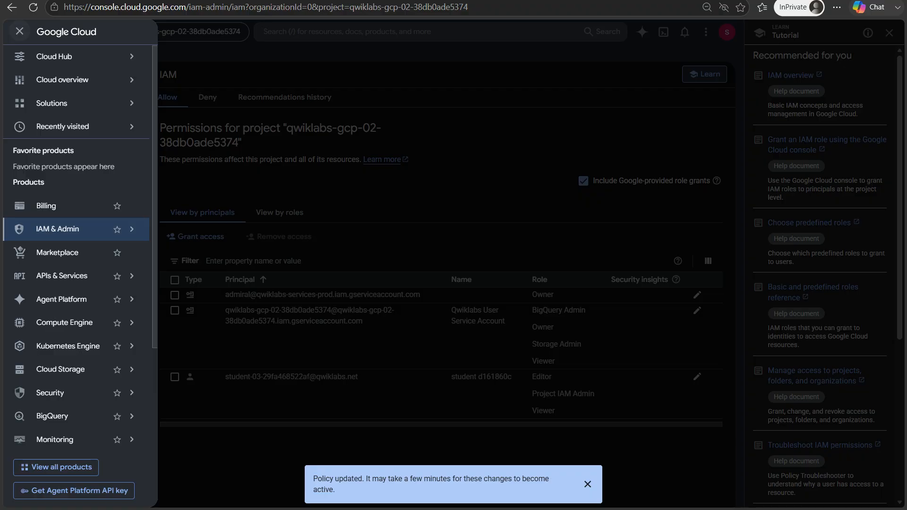
{"action": "mouse_move", "coordinate": [61, 276]}
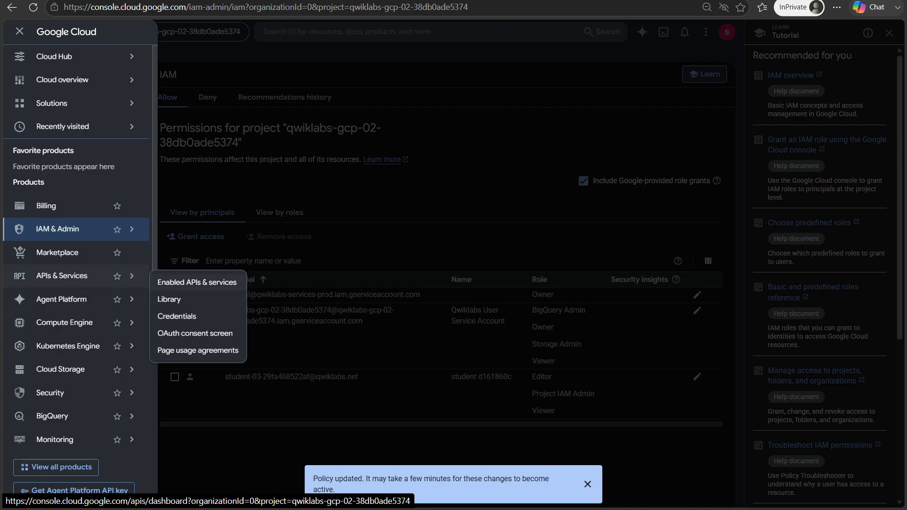
{"action": "left_click", "coordinate": [197, 282]}
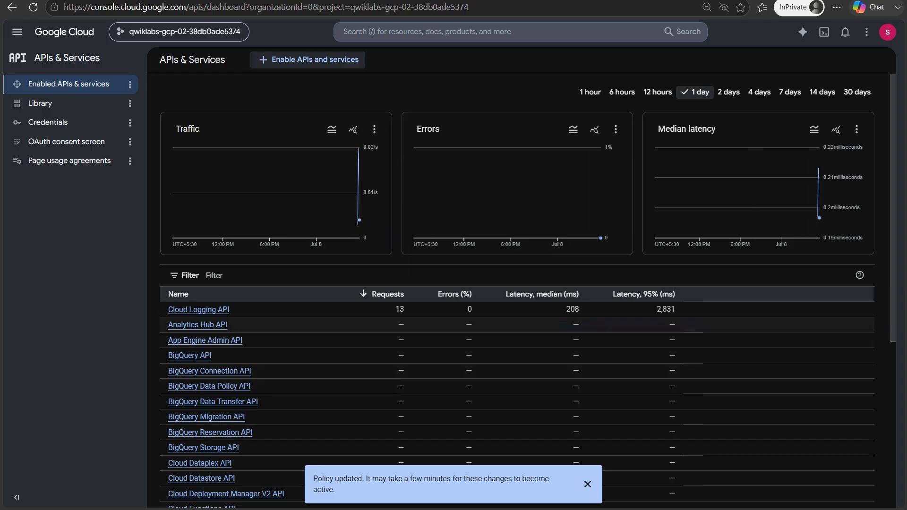
{"action": "scroll", "coordinate": [527, 290], "scroll_direction": "down", "scroll_amount": 4}
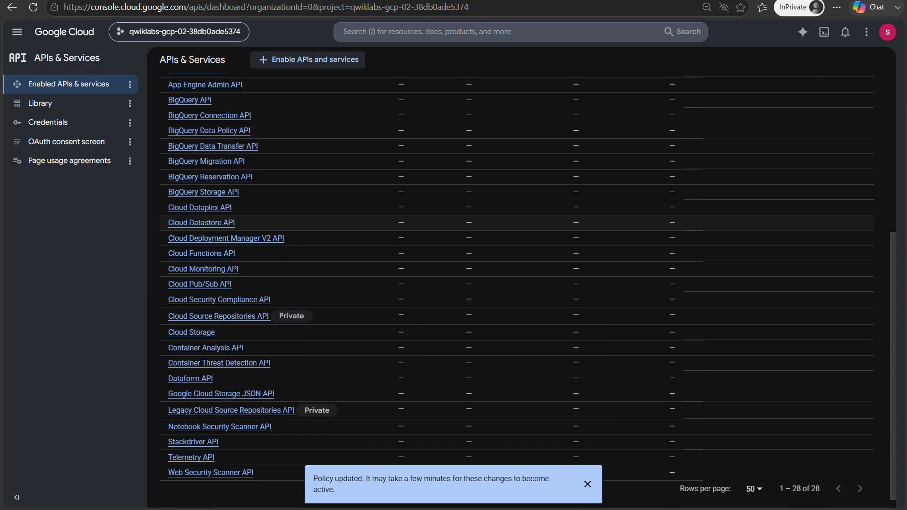
{"action": "scroll", "coordinate": [527, 291], "scroll_direction": "up", "scroll_amount": 5}
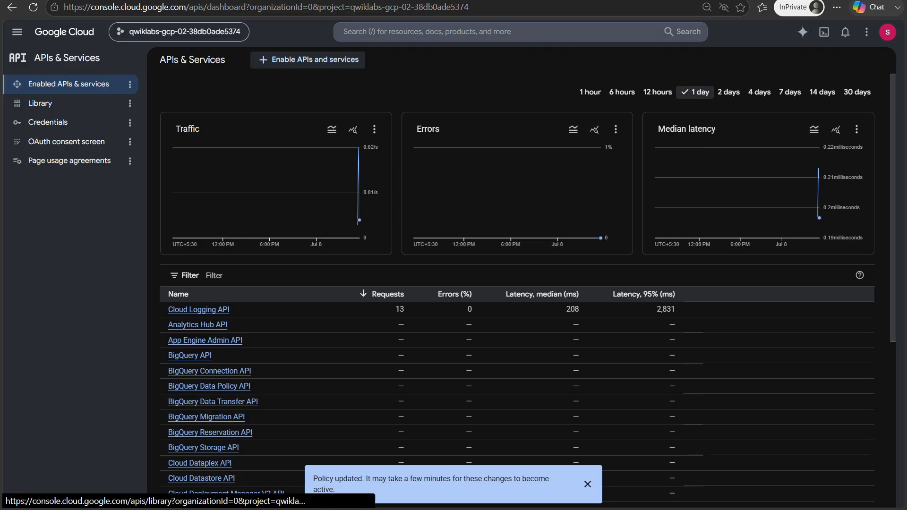
- Find the Dialogflow API in the API Library by searching for "dialogflow api" and enable it for the project
{"action": "left_click", "coordinate": [46, 103]}
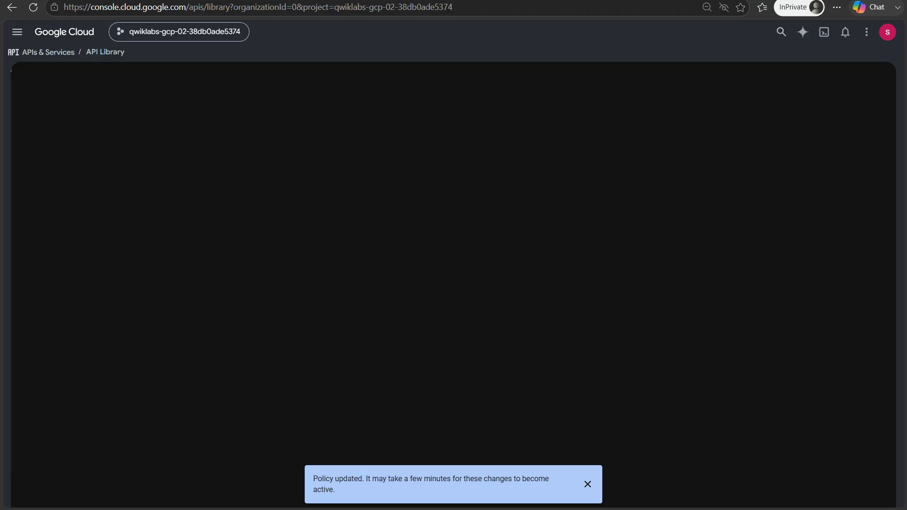
{"action": "scroll", "coordinate": [739, 378], "scroll_direction": "down", "scroll_amount": 2}
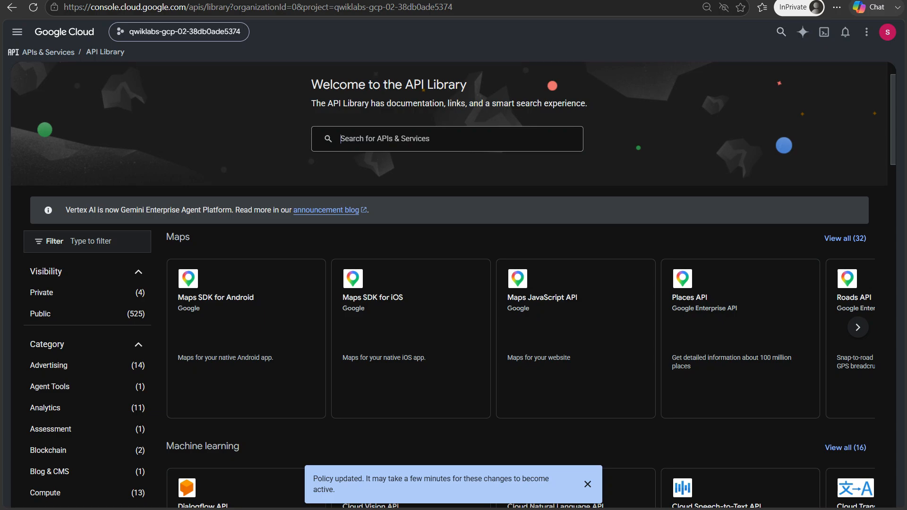
{"action": "left_click", "coordinate": [341, 138]}
{"action": "type", "text": "dialog"}
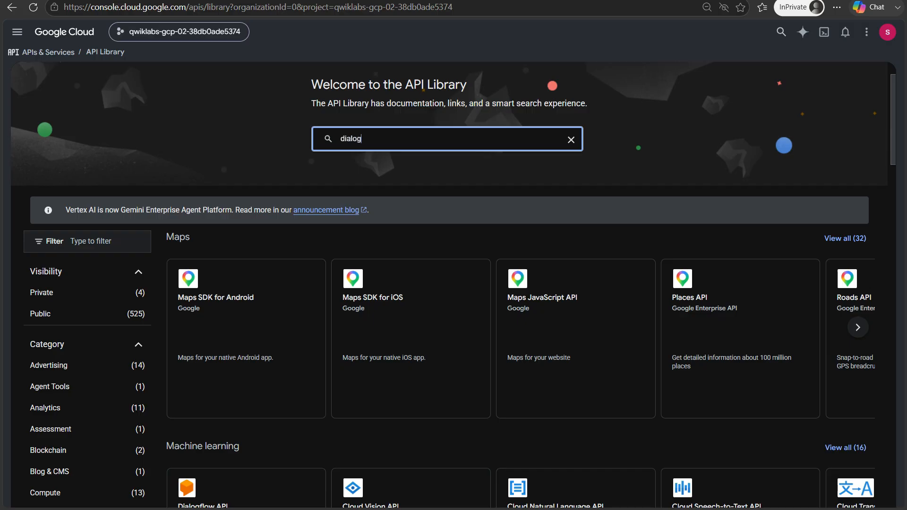
{"action": "type", "text": "flow"}
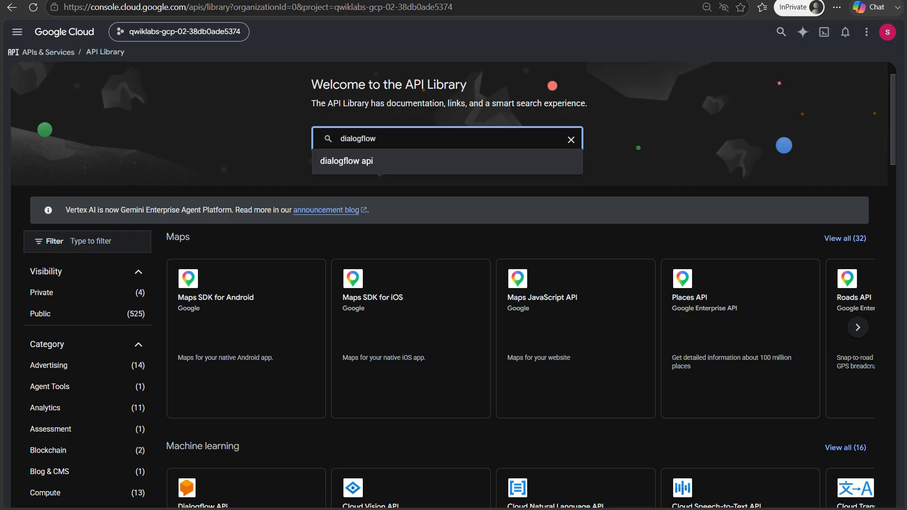
{"action": "left_click", "coordinate": [348, 161]}
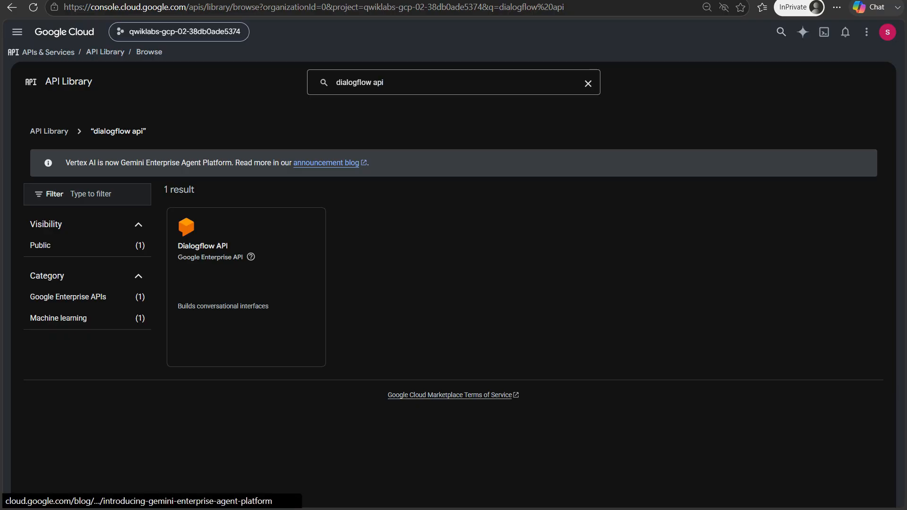
{"action": "left_click", "coordinate": [238, 269]}
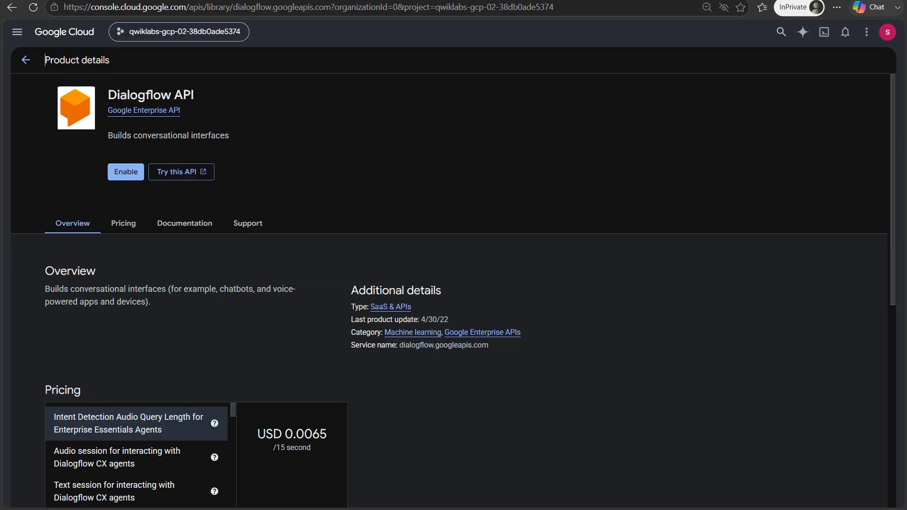
{"action": "left_click", "coordinate": [126, 171]}
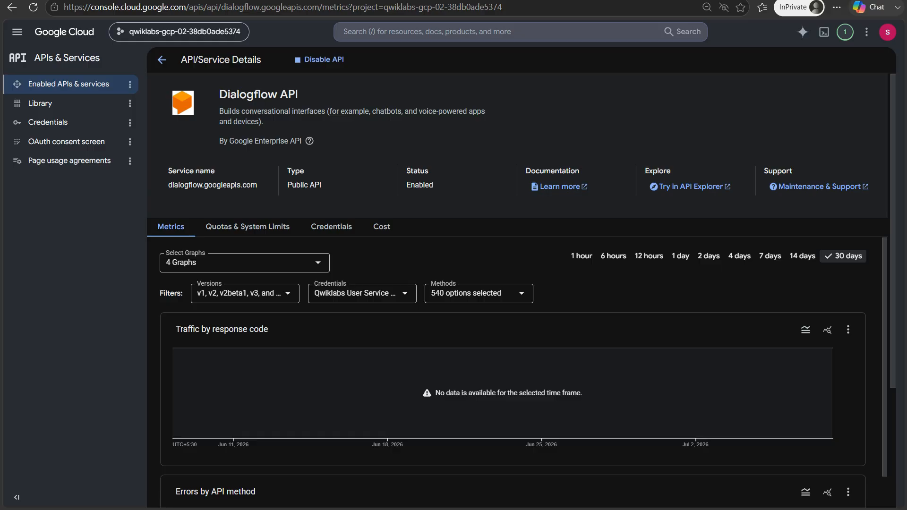
- Return to the API Library and browse its API categories and product groups
{"action": "left_click", "coordinate": [40, 103]}
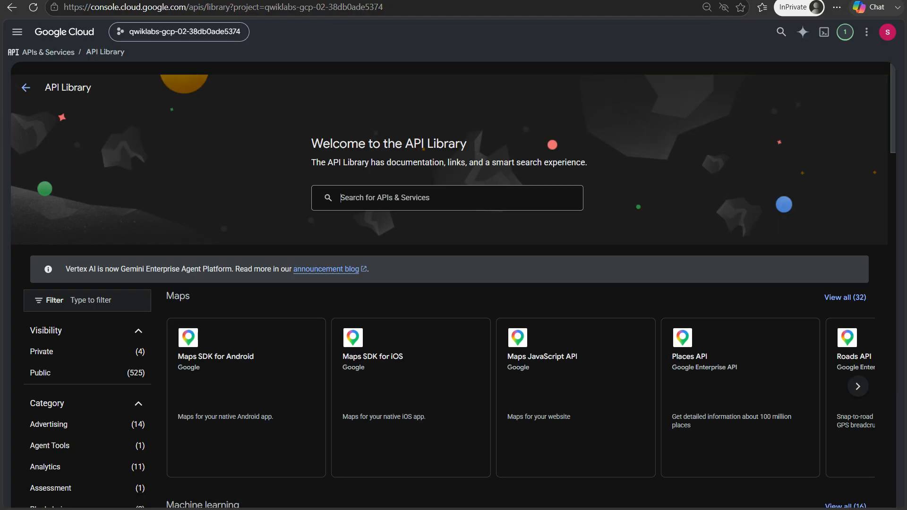
{"action": "scroll", "coordinate": [411, 330], "scroll_direction": "down", "scroll_amount": 10}
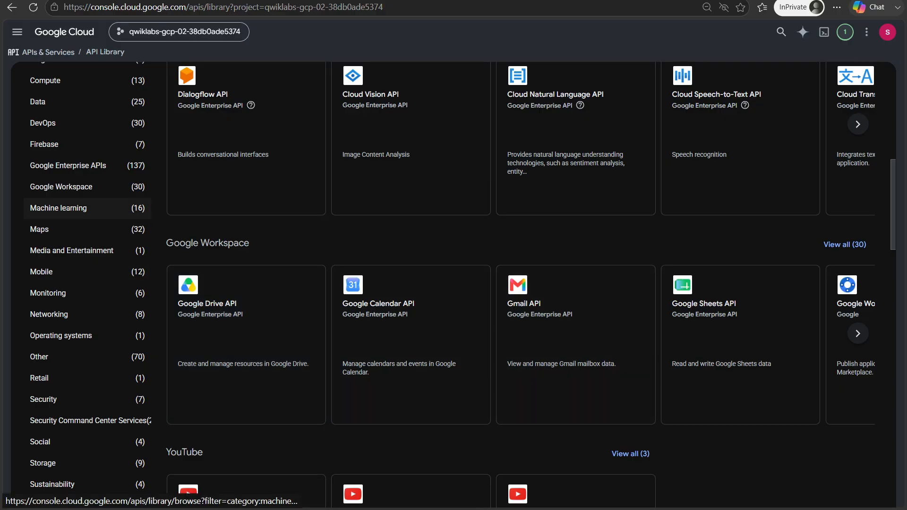
{"action": "scroll", "coordinate": [71, 189], "scroll_direction": "up", "scroll_amount": 5}
{"action": "scroll", "coordinate": [71, 179], "scroll_direction": "up", "scroll_amount": 3}
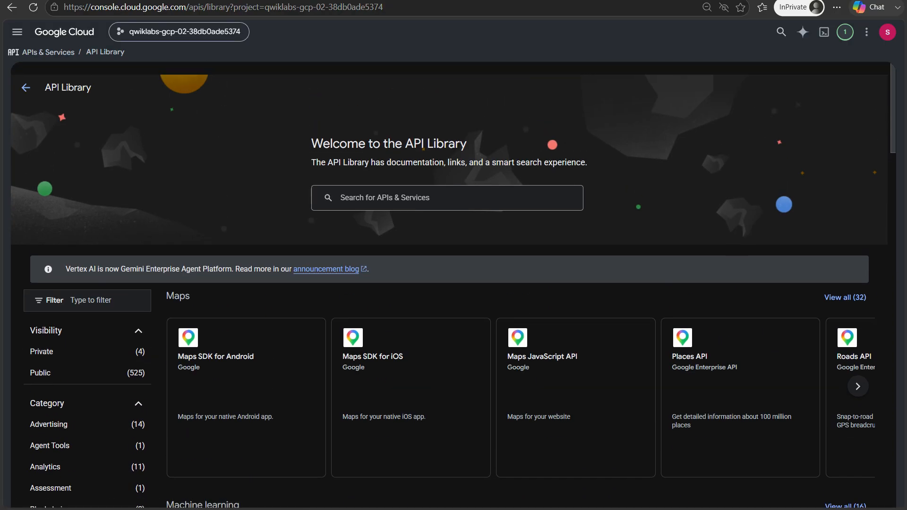
- Check the project's linked billing account and open the billing account management page
{"action": "left_click", "coordinate": [17, 32]}
{"action": "mouse_move", "coordinate": [61, 79]}
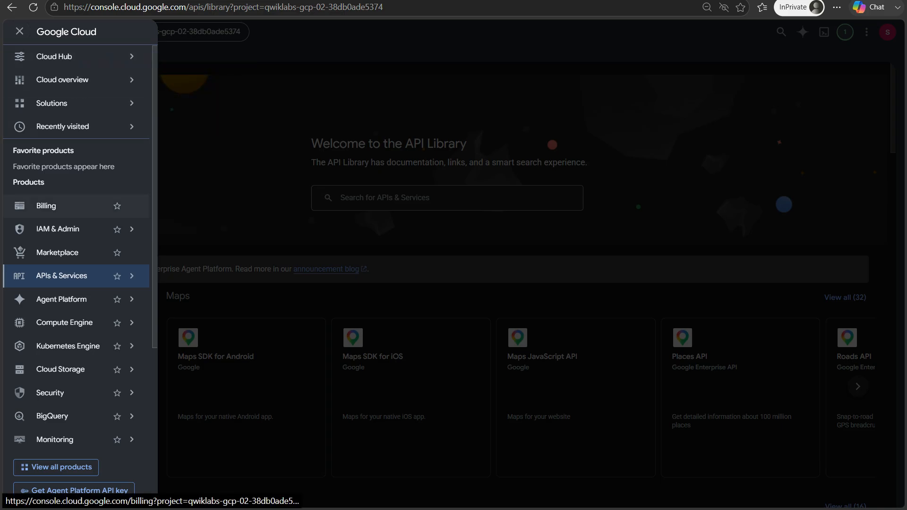
{"action": "left_click", "coordinate": [57, 205]}
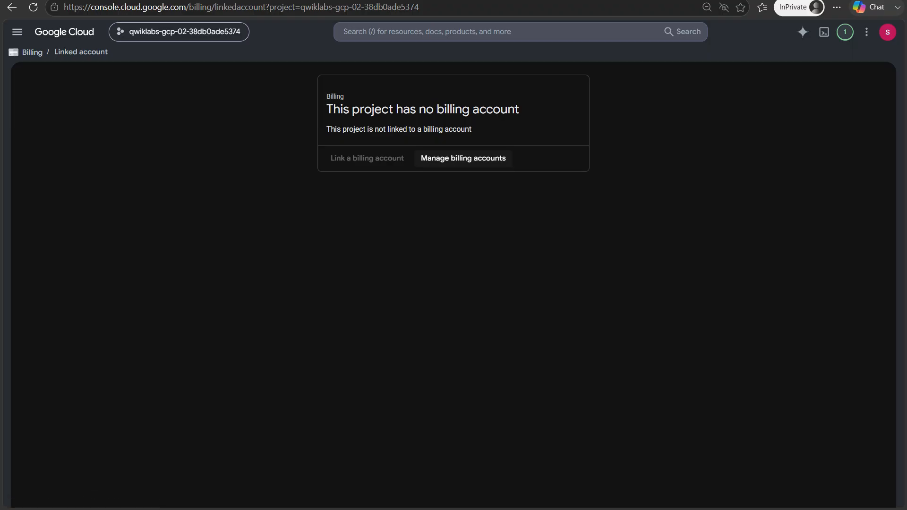
{"action": "left_click", "coordinate": [462, 158]}
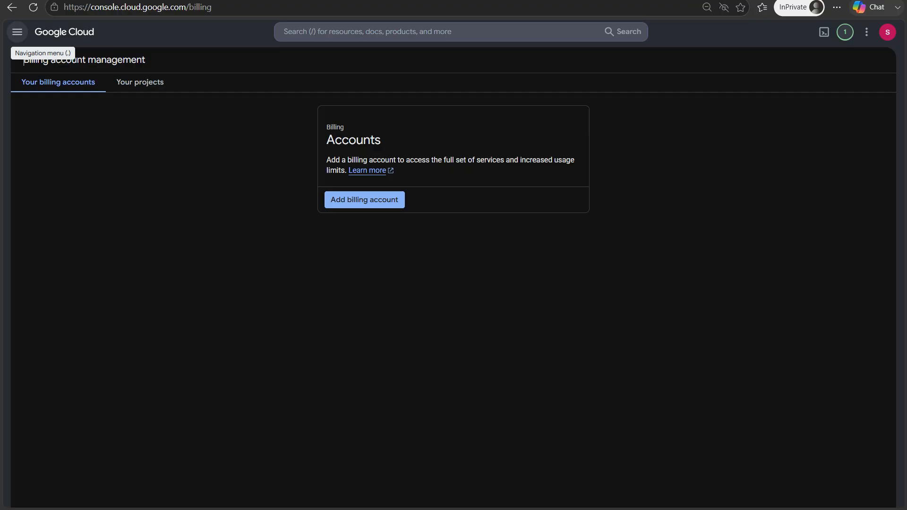
- Open Cloud Hub from the main product navigation
{"action": "left_click", "coordinate": [17, 32]}
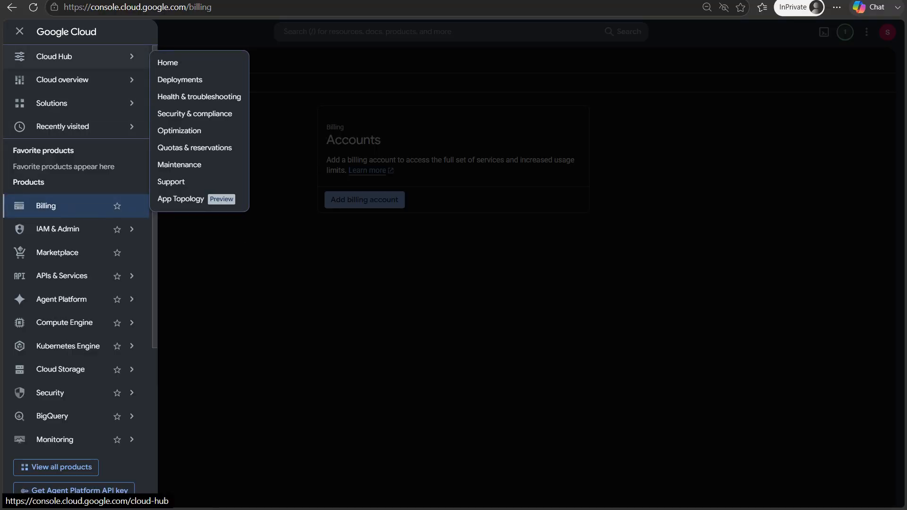
{"action": "left_click", "coordinate": [54, 56]}
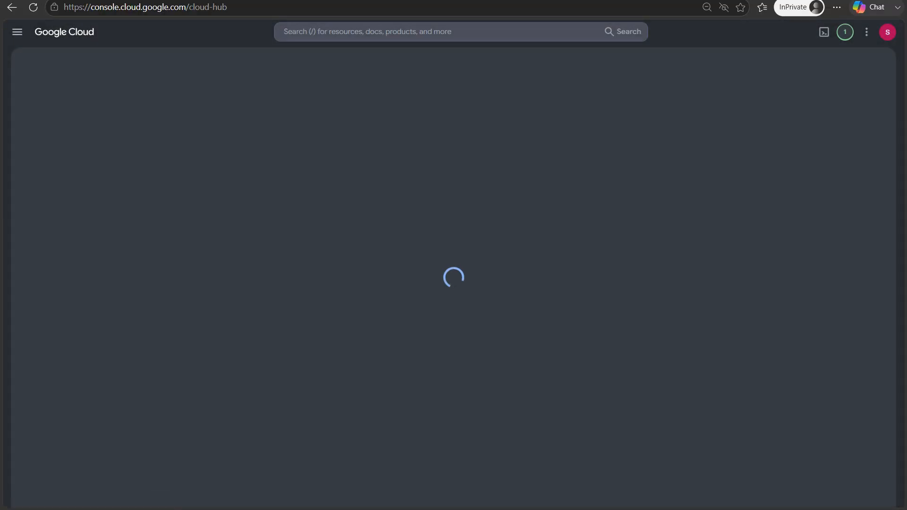